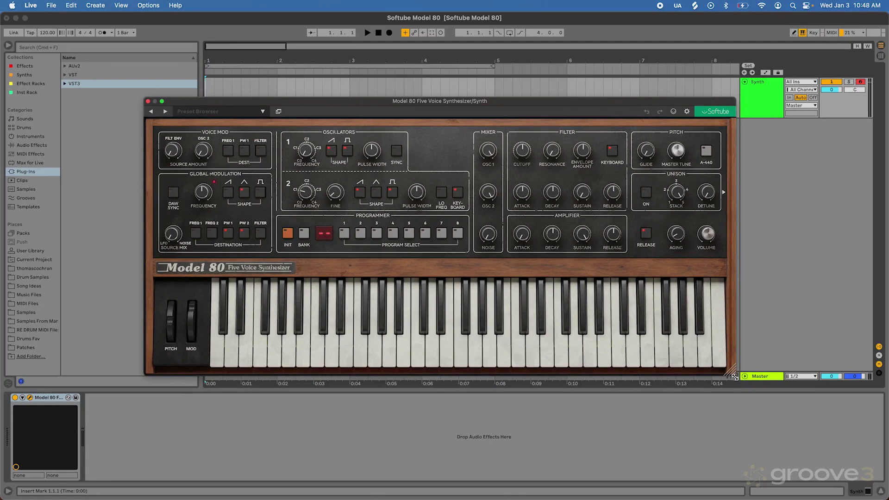
Try enlarging, moving and shrinking the synth window over the Live arrangement.
click(735, 376)
drag(735, 376, 878, 440)
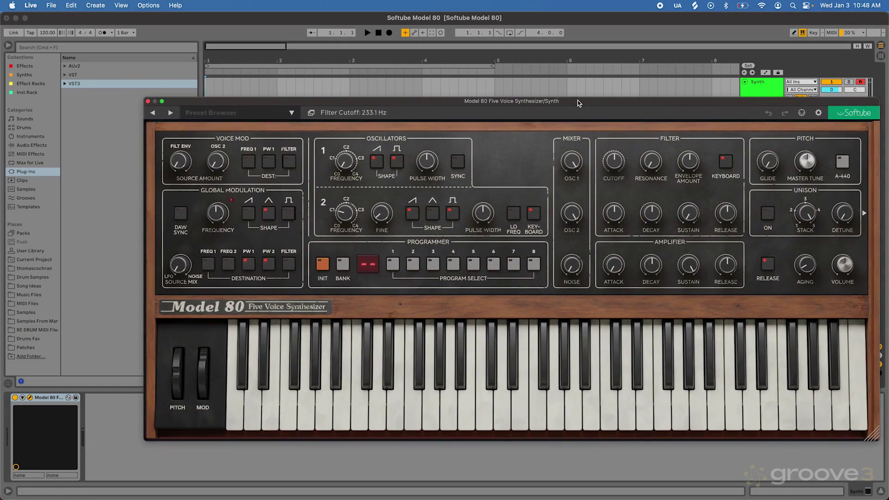
drag(577, 103, 540, 78)
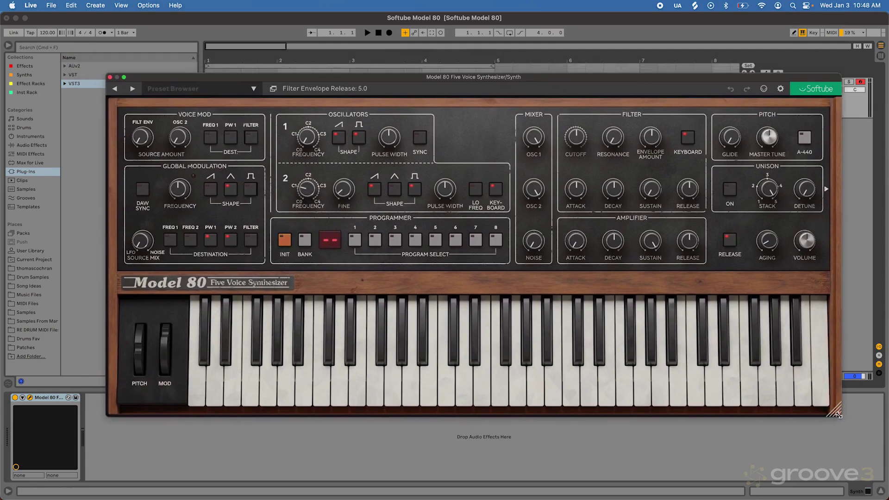
drag(838, 415, 308, 204)
drag(270, 78, 363, 117)
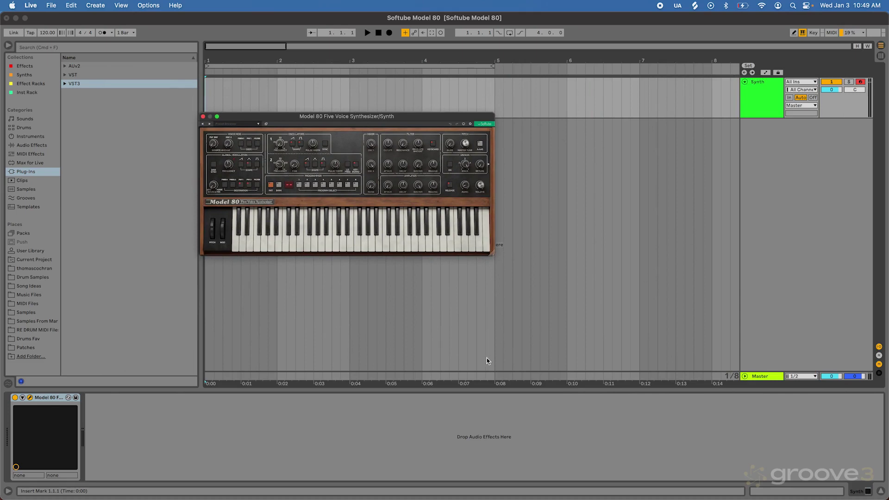
Enlarge the synth window again and shift it up and left into its final position.
drag(493, 252, 851, 418)
drag(560, 119, 507, 88)
drag(795, 377, 820, 388)
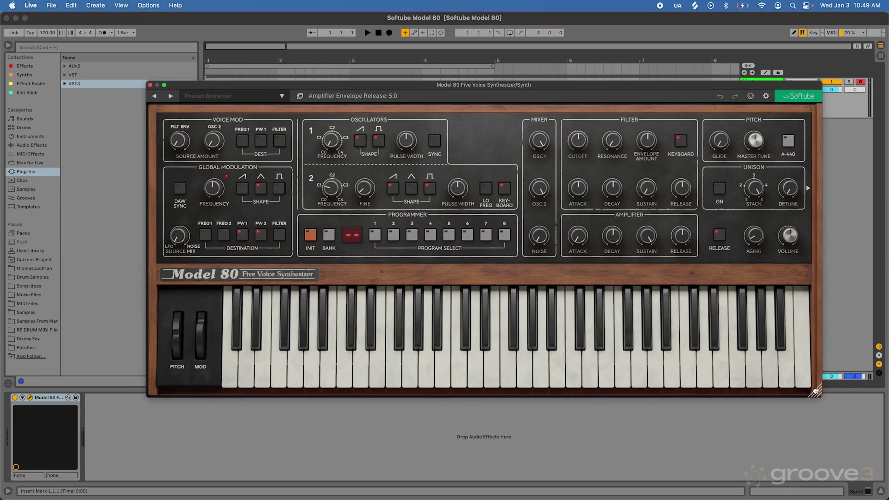
drag(505, 88, 477, 73)
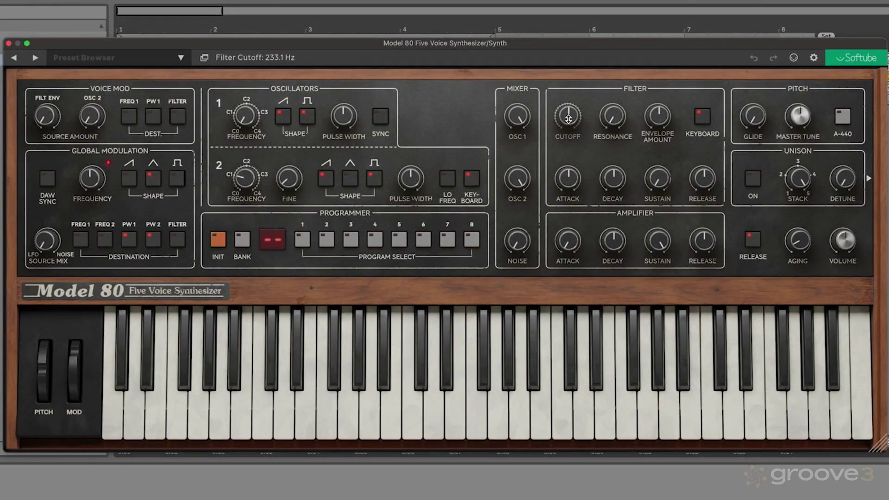
drag(568, 118, 568, 144)
click(754, 58)
click(772, 58)
click(754, 57)
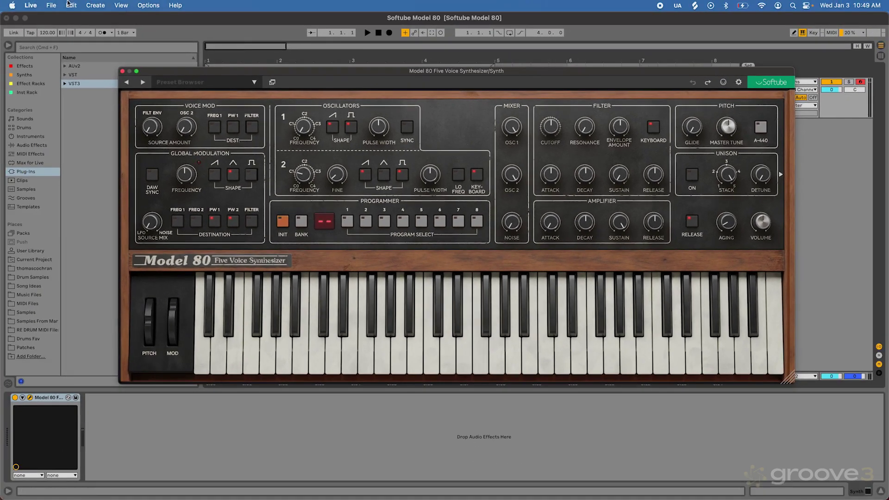
click(69, 5)
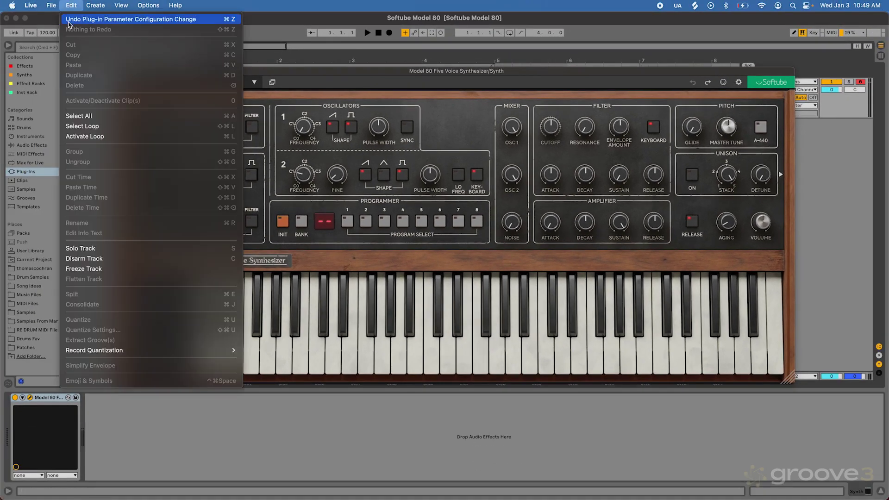
click(434, 115)
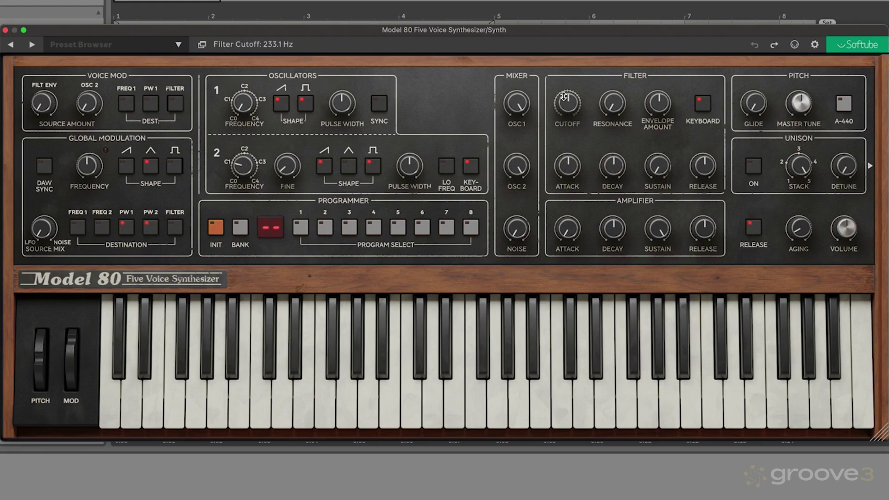
From the MIDI menu, enter MIDI CC linking mode and then exit it again.
click(795, 45)
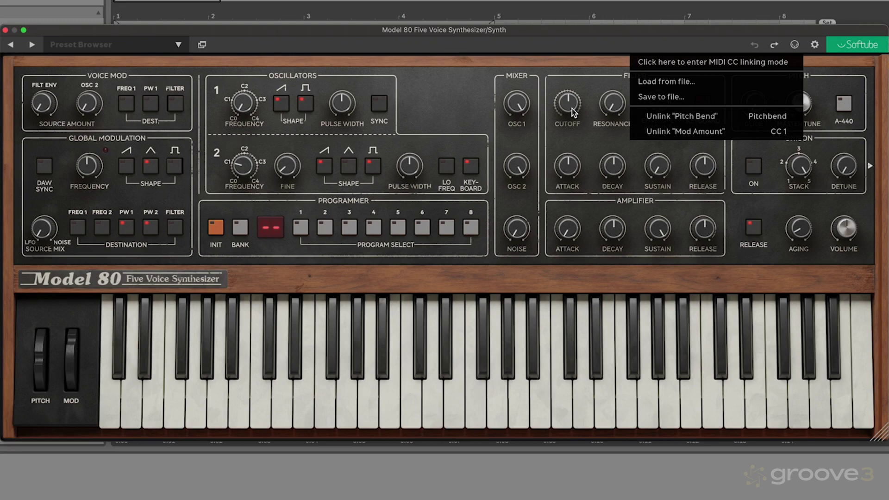
click(699, 63)
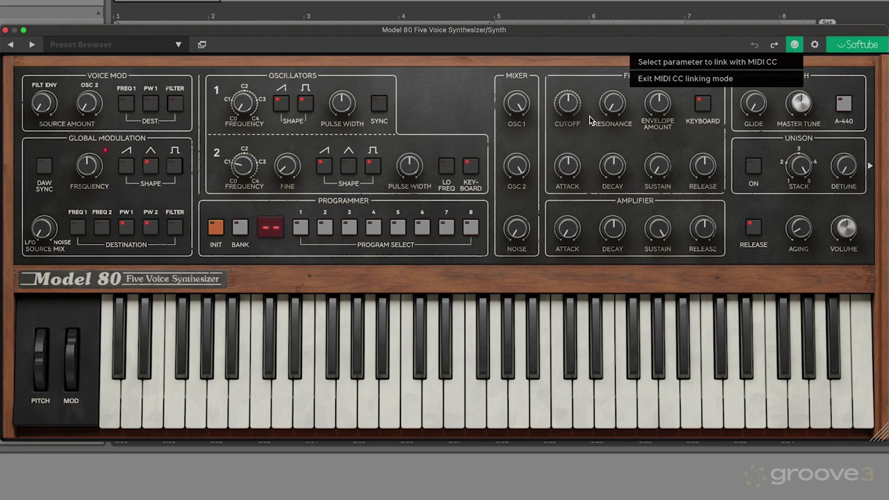
click(666, 80)
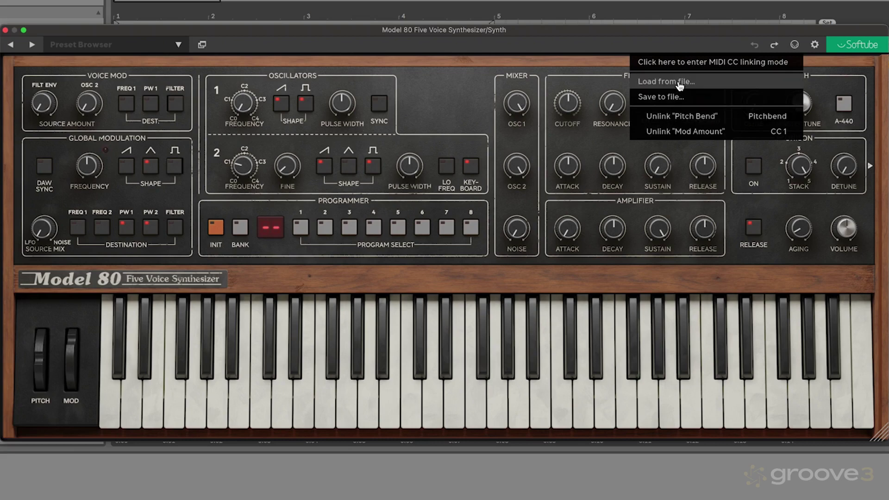
Close the MIDI menu and save the current window size as default in the plugin settings.
click(609, 71)
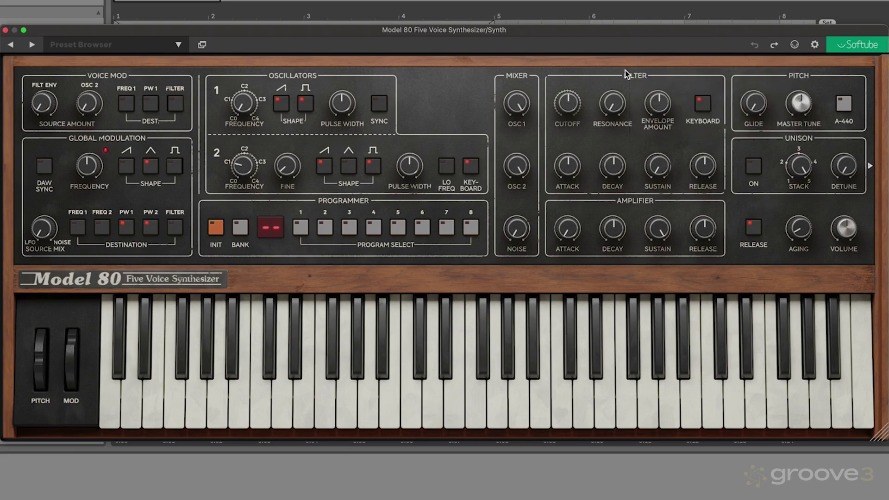
click(815, 45)
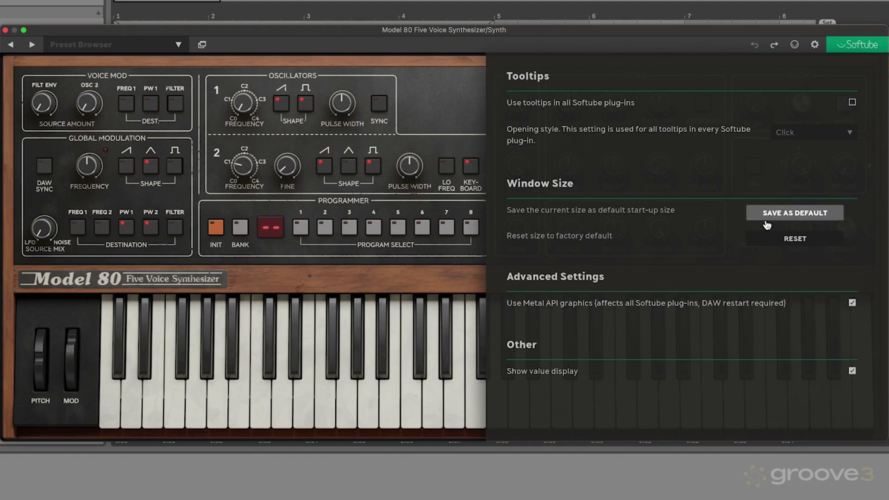
click(792, 221)
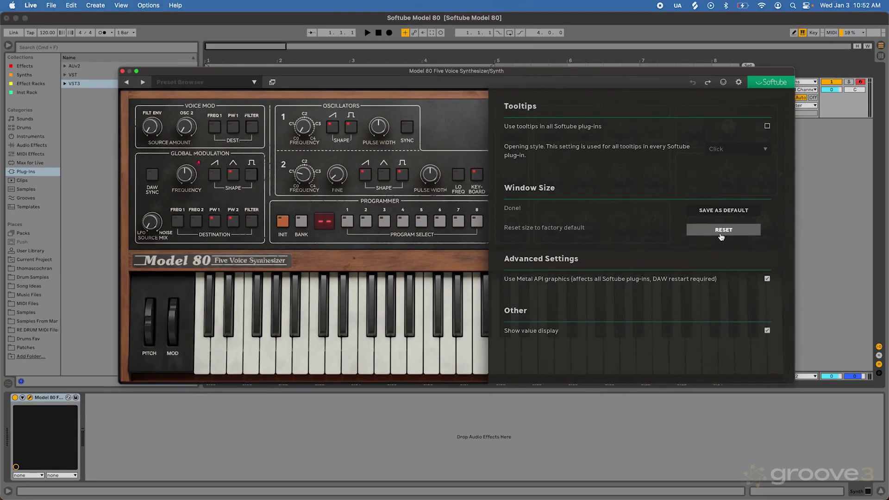
Reset the window to factory size, then enlarge it, move it up-left and save as default.
click(722, 230)
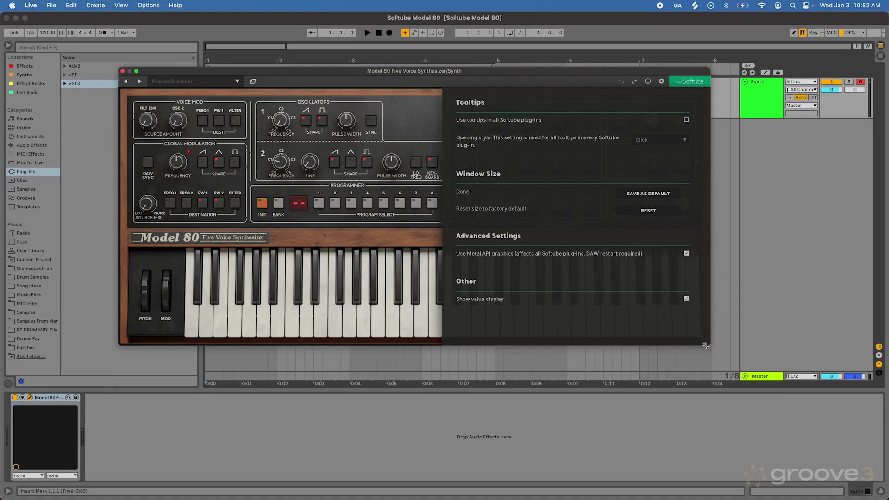
drag(710, 344, 870, 418)
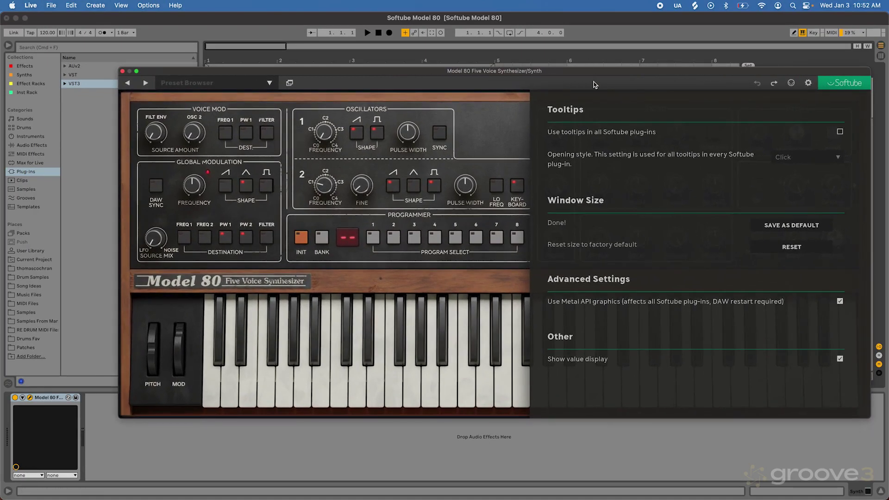
drag(593, 73, 562, 66)
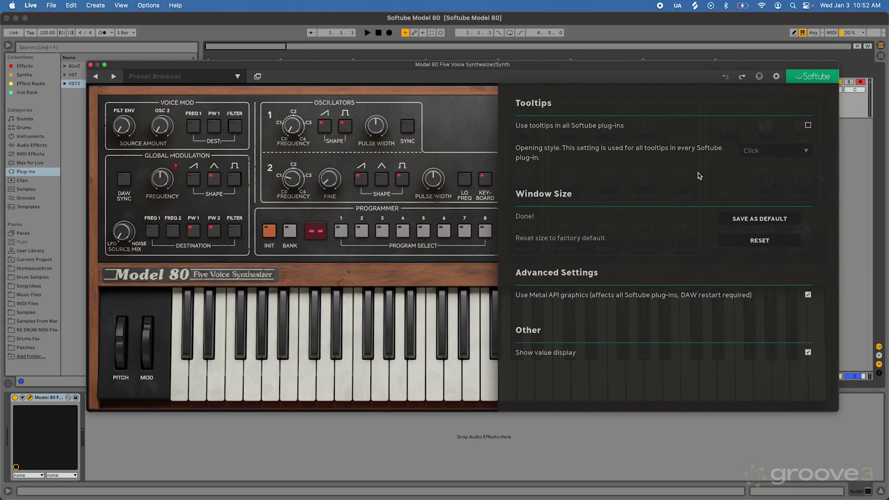
click(755, 224)
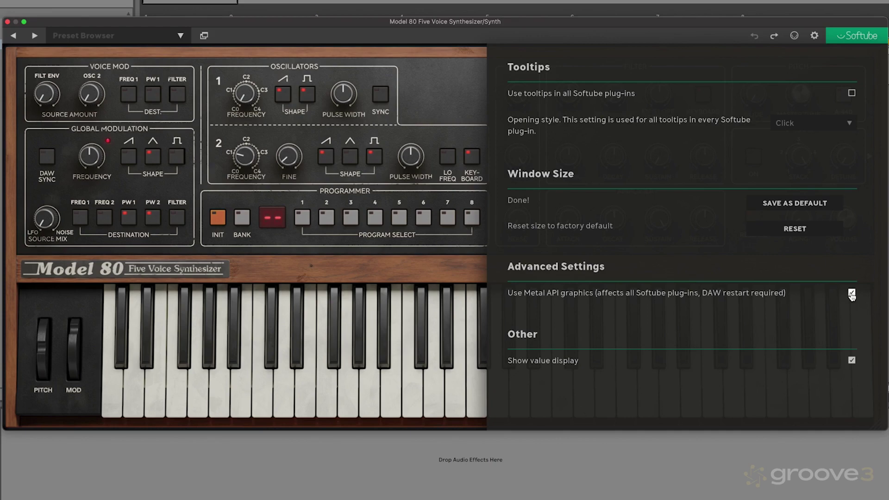
Toggle the Metal API graphics setting and close the plugin settings.
click(852, 294)
click(815, 36)
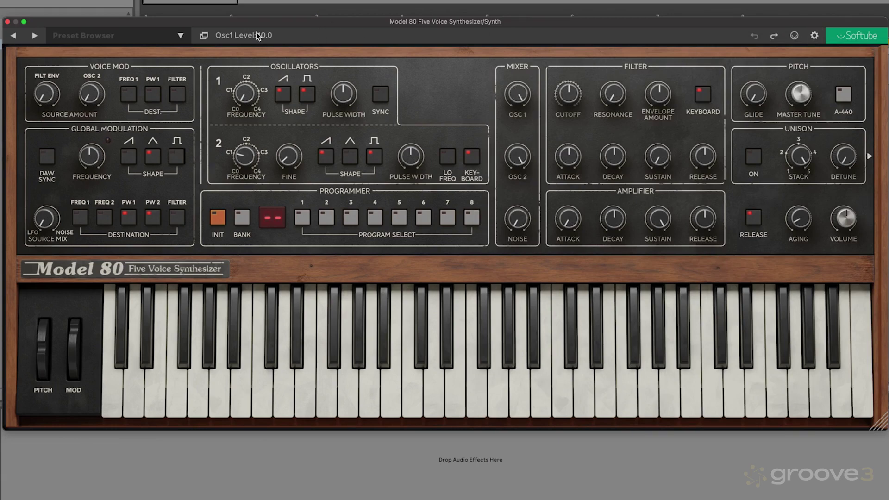
mouse_move(518, 89)
mouse_move(518, 89)
mouse_down()
mouse_move(519, 108)
mouse_move(520, 92)
mouse_up()
Load the factory preset 1-2 Low Strings from the Presets list.
click(181, 40)
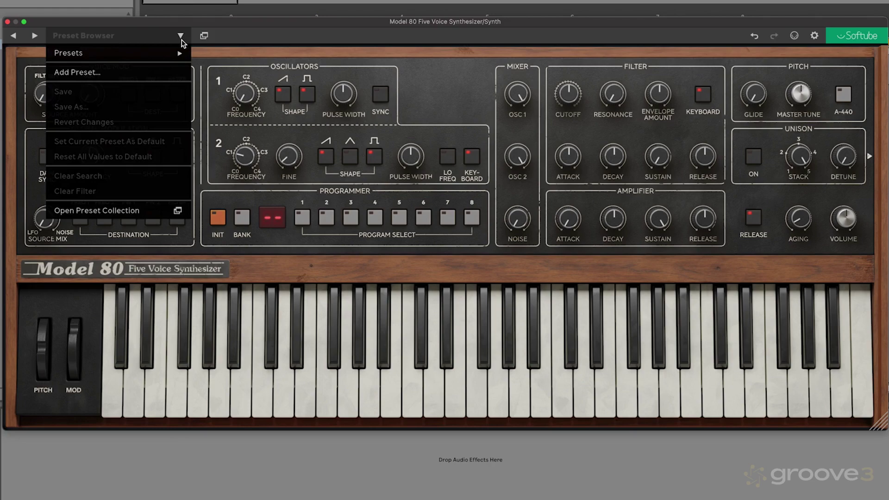
mouse_move(170, 54)
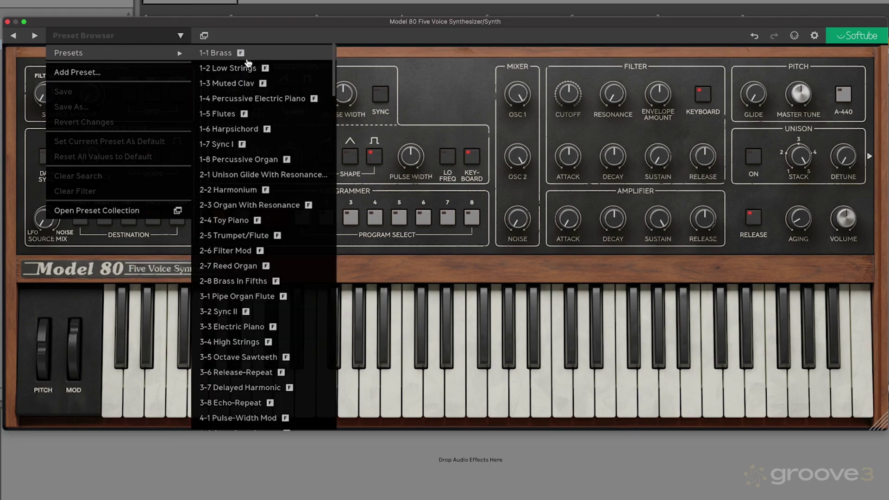
scroll(243, 300, down, 15)
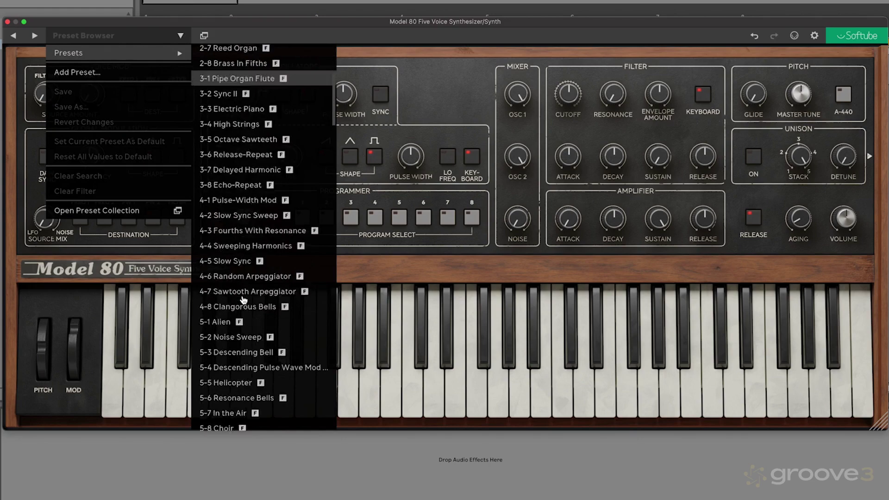
scroll(244, 301, up, 12)
scroll(244, 300, up, 4)
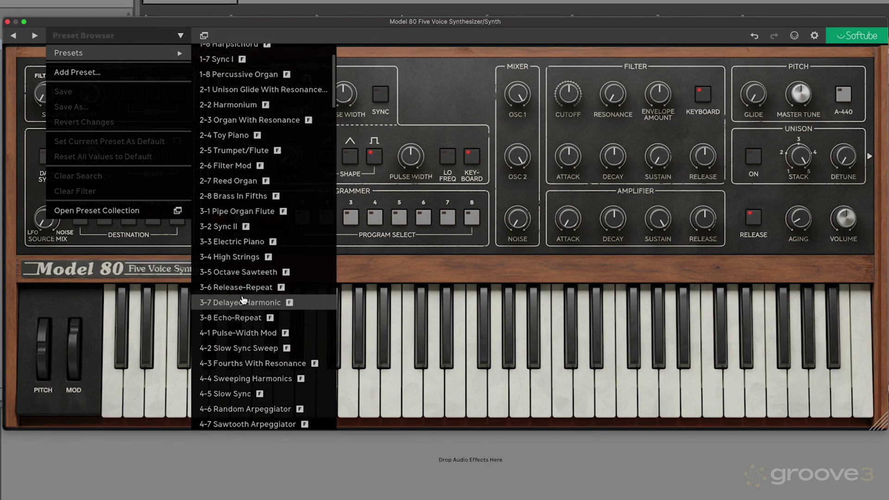
scroll(243, 300, up, 4)
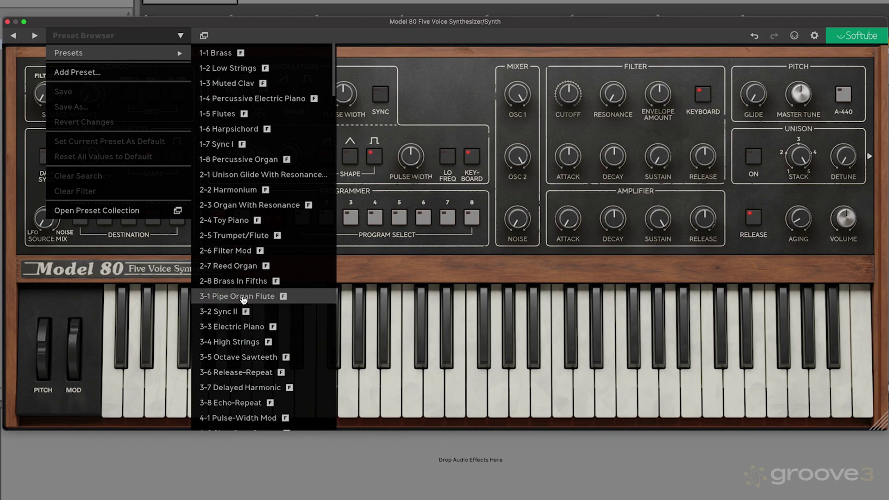
click(228, 70)
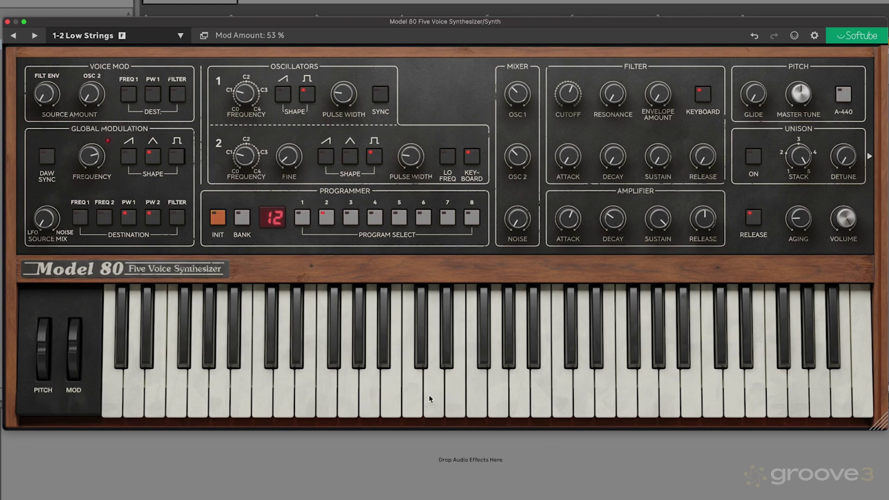
Step forward through the presets to 1-3 Muted Clav and back to 1-2 Low Strings.
click(35, 38)
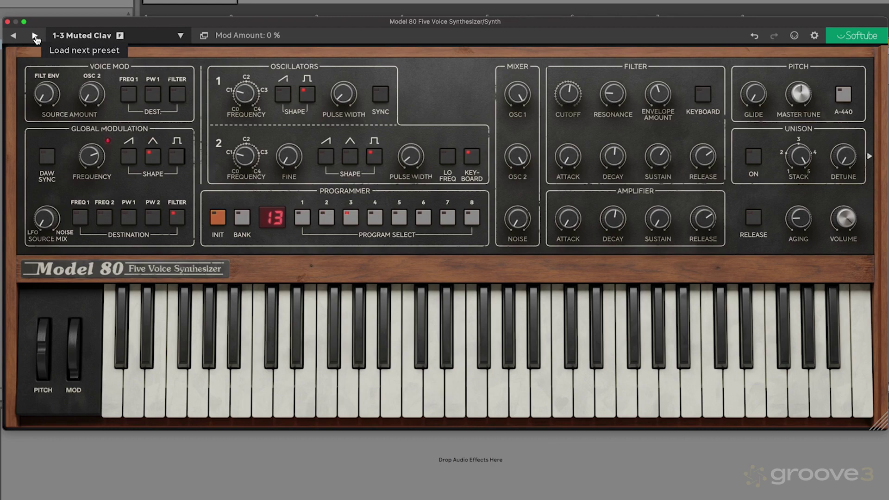
click(36, 37)
click(35, 37)
click(18, 37)
click(17, 37)
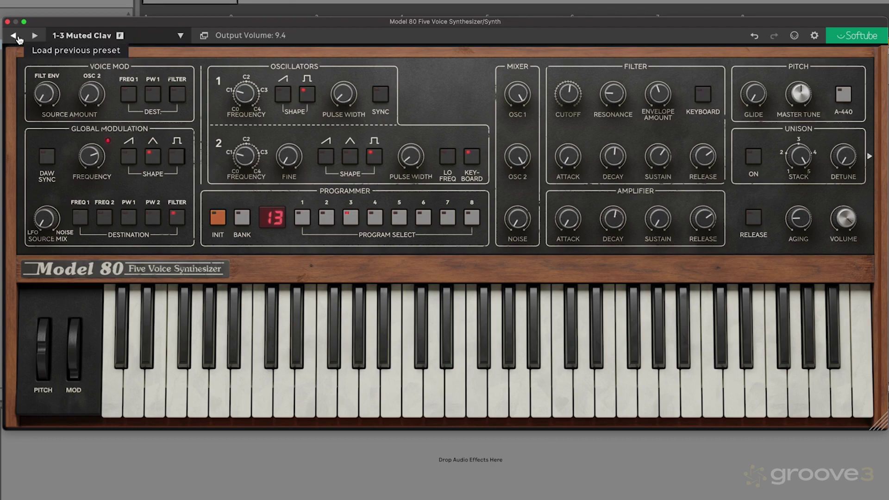
click(18, 37)
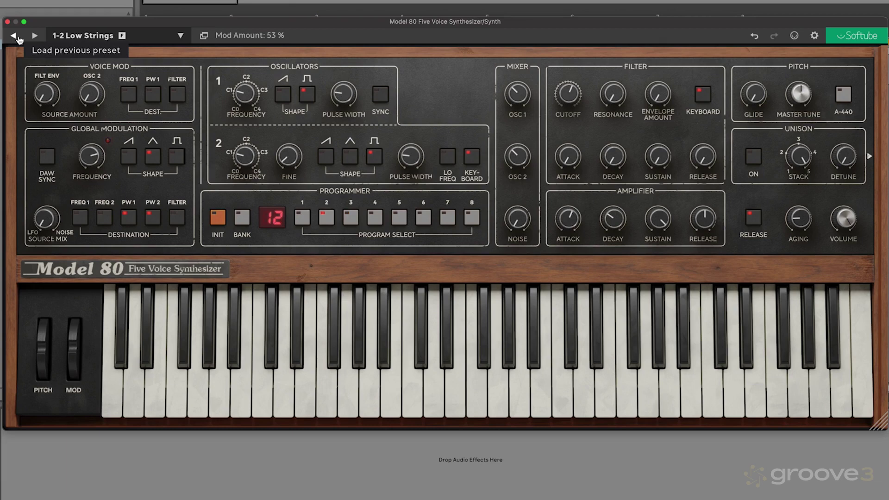
Reset all values to default, play notes, and lower the filter cutoff to 69.3 Hz.
click(180, 37)
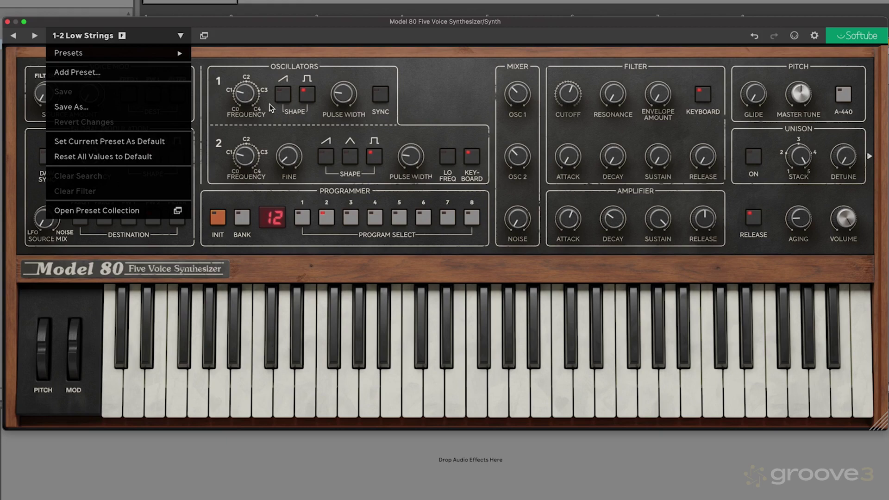
click(109, 161)
click(389, 397)
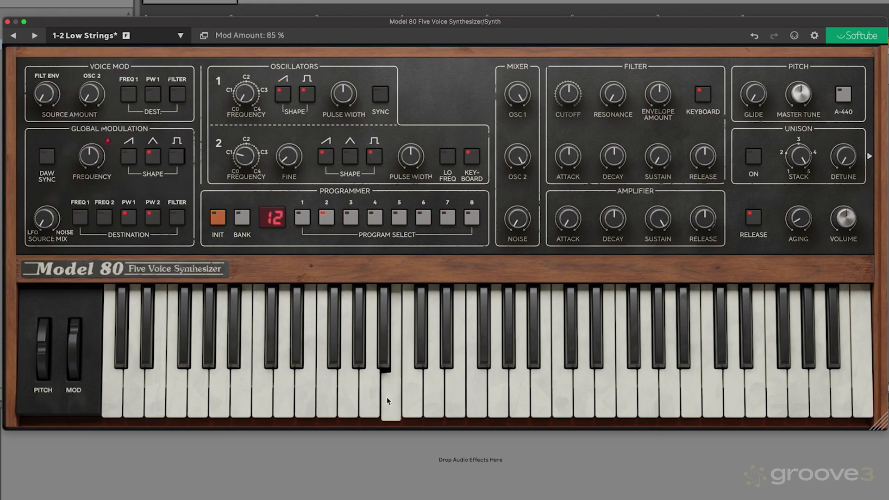
click(435, 397)
click(510, 397)
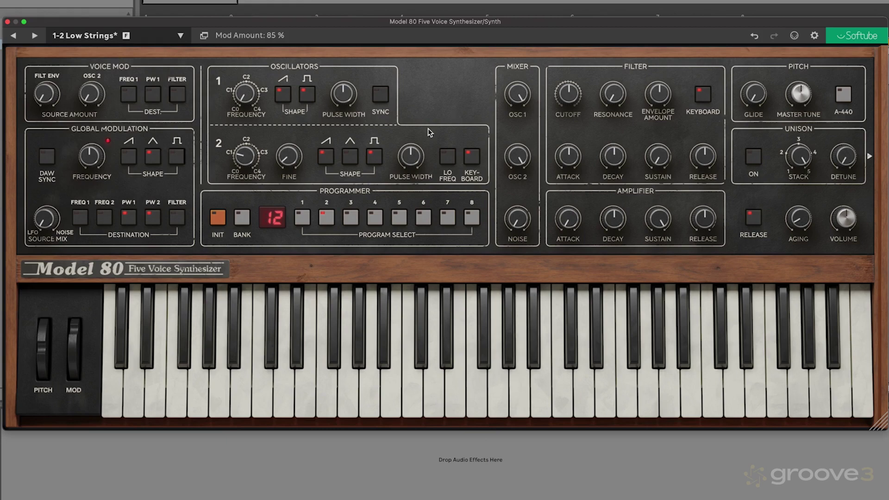
drag(567, 102, 567, 129)
click(307, 389)
Reset every synth value to default again, then reopen and dismiss the preset options list.
click(181, 36)
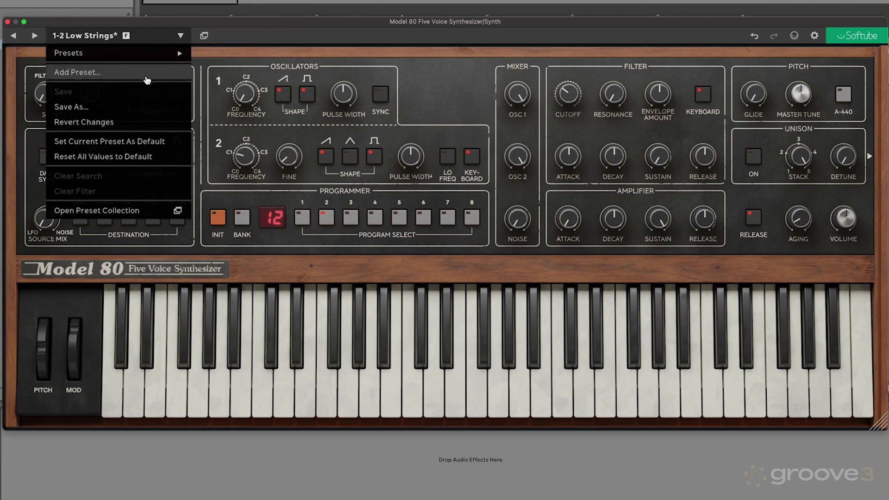
click(117, 157)
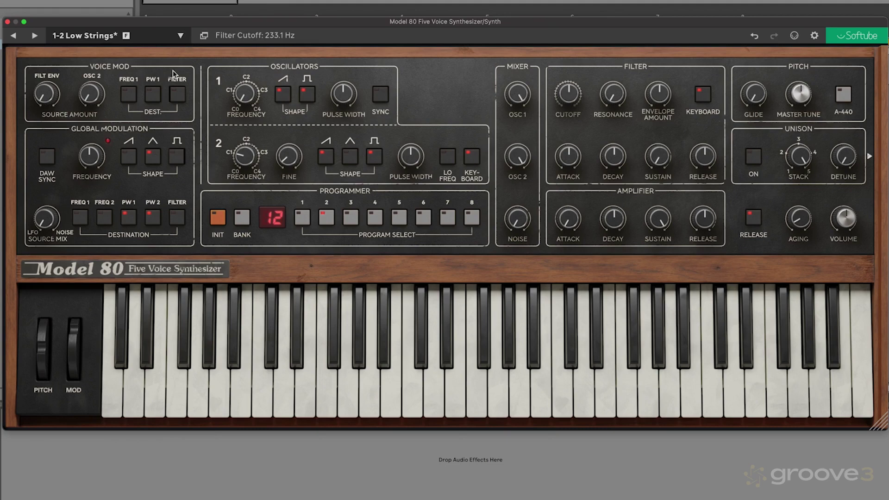
click(181, 37)
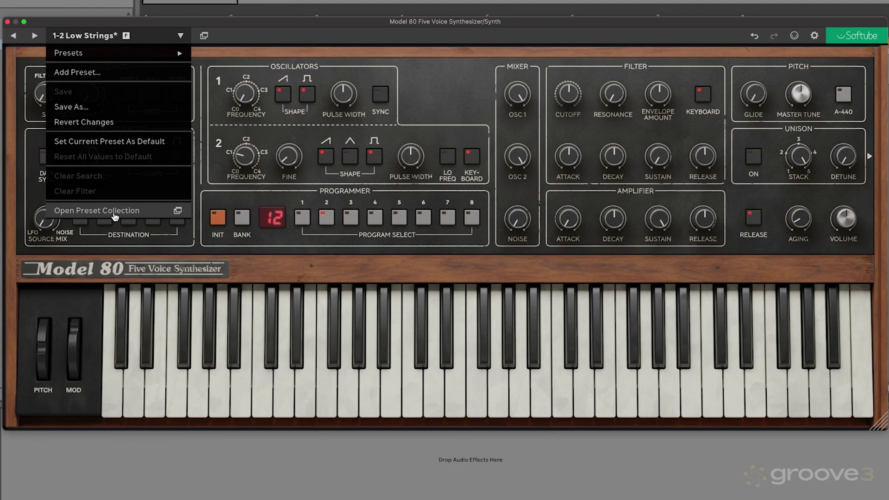
click(243, 40)
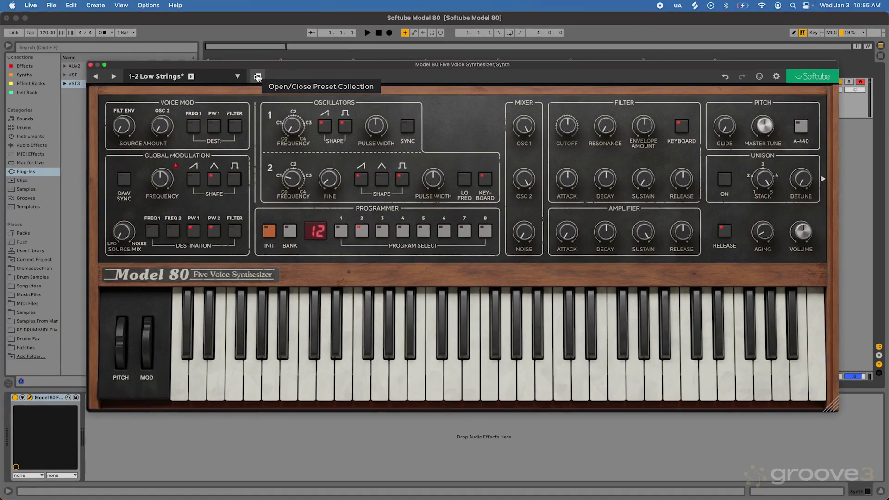
Search the preset collection for 'keys', filter by DARK, load Analog Piano, and close the browser.
click(204, 36)
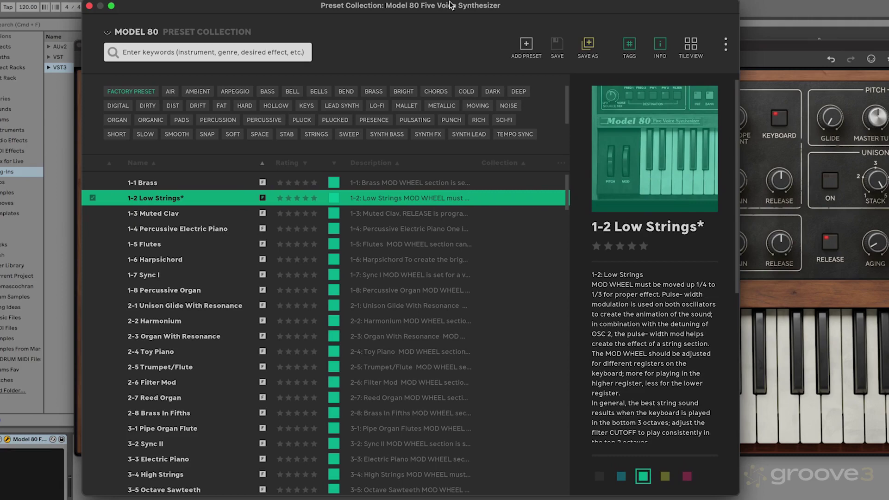
click(183, 49)
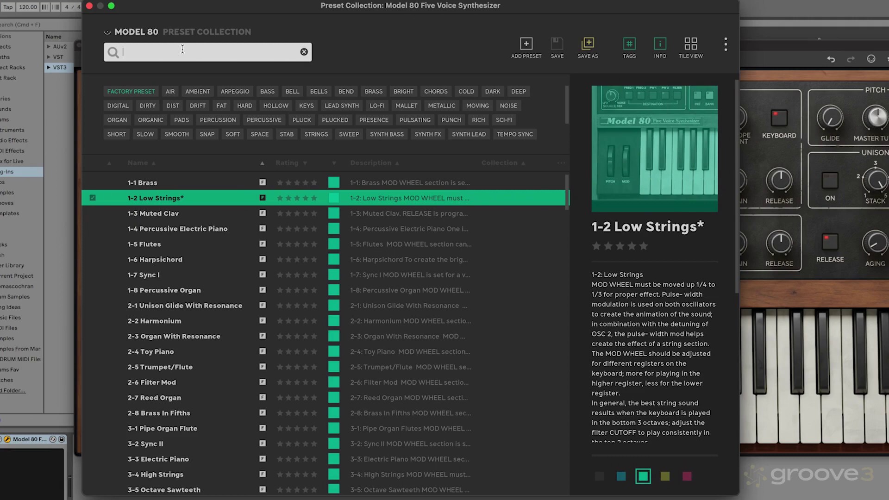
text(keys)
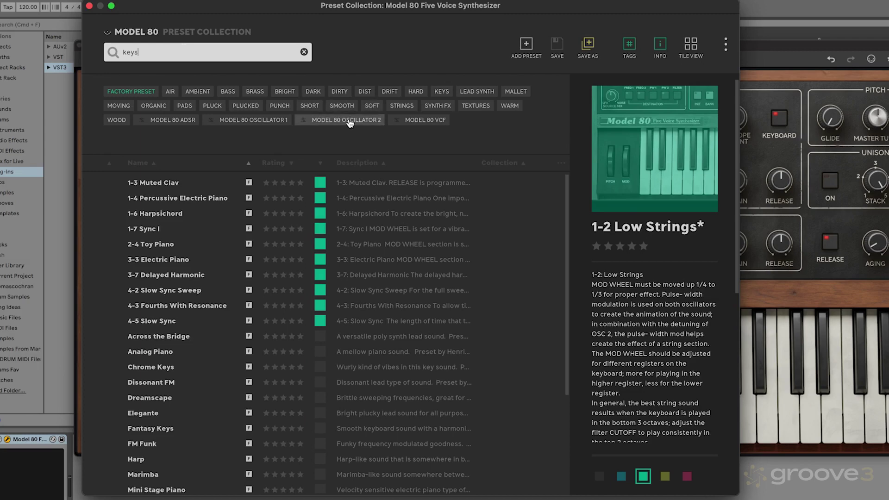
click(313, 92)
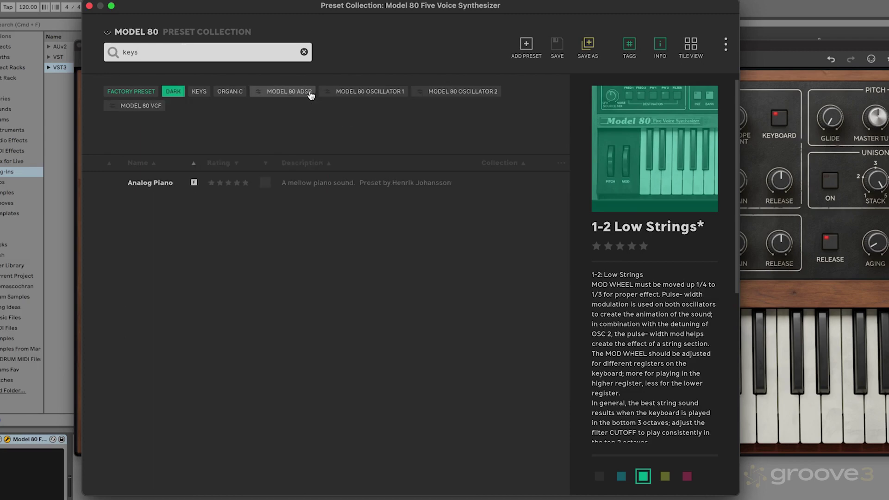
double_click(155, 183)
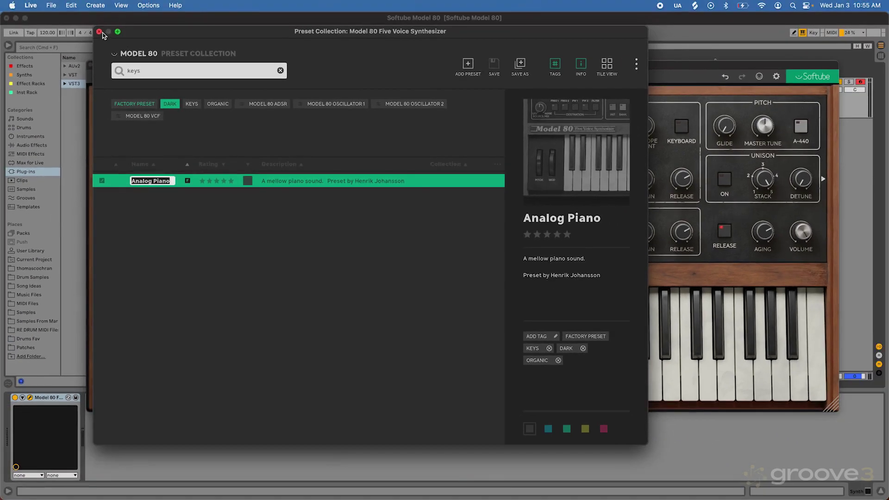
click(136, 69)
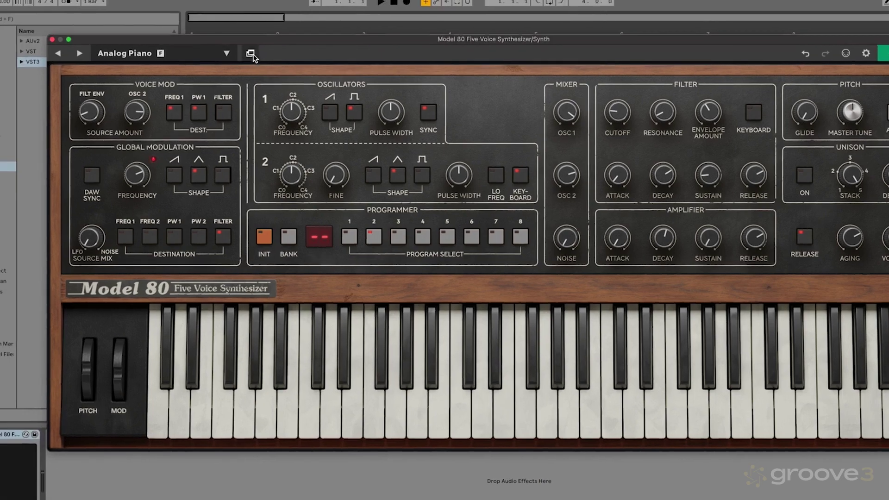
Reopen the preset collection and clear both the 'keys' search and the DARK tag filter.
click(251, 54)
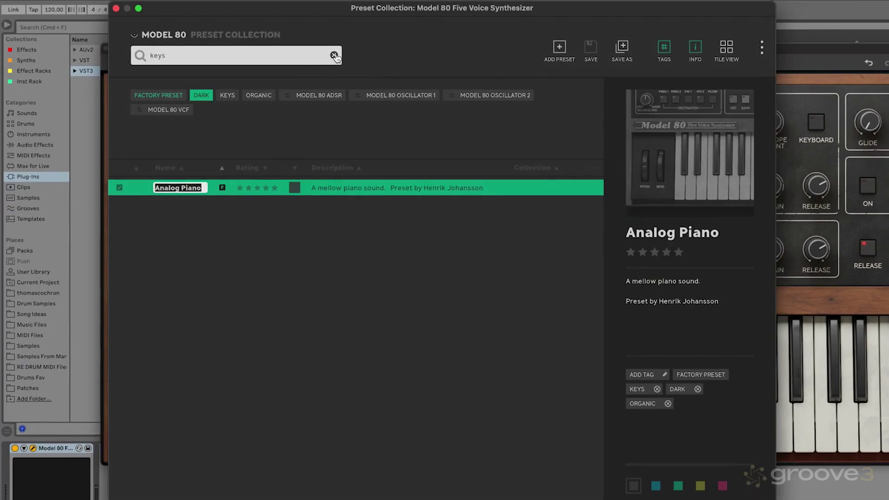
click(334, 55)
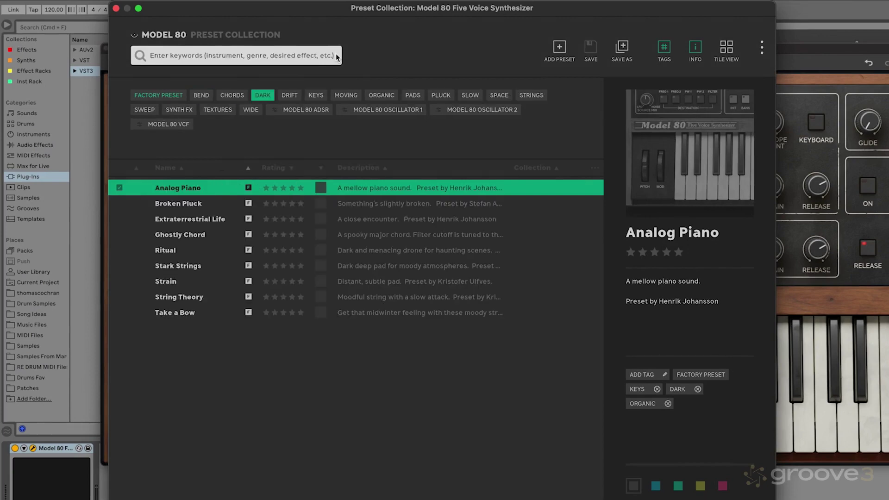
click(260, 95)
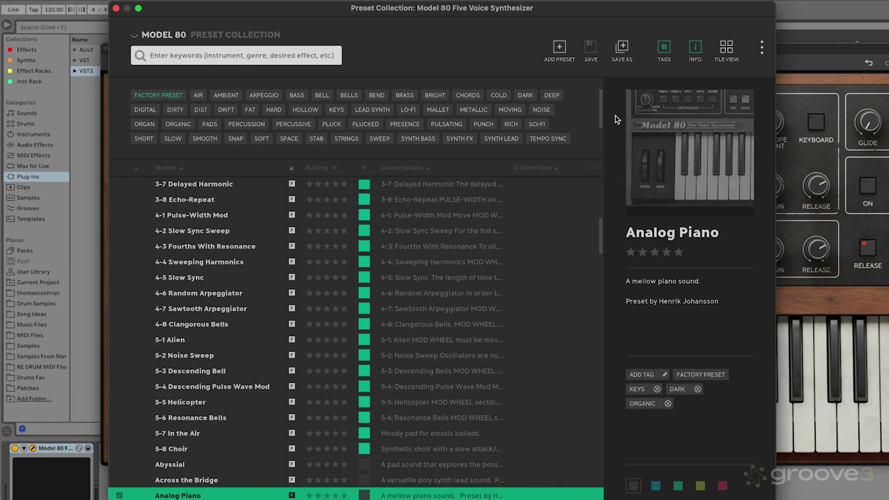
click(664, 49)
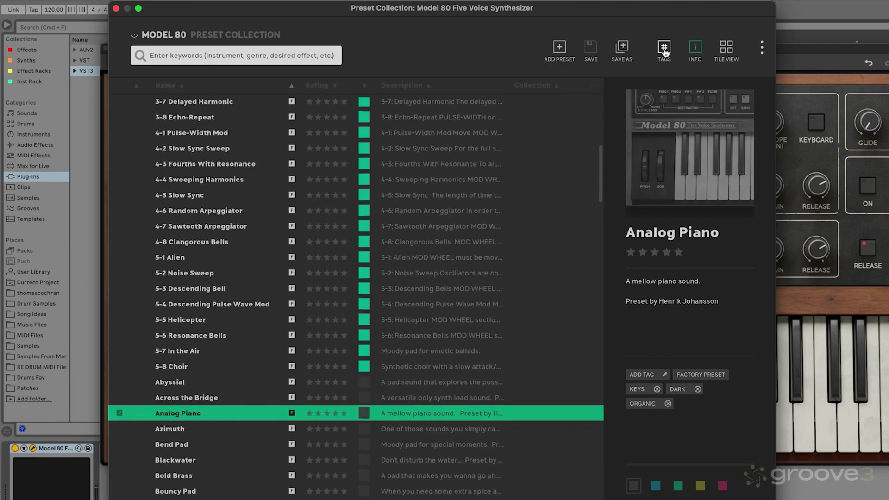
click(664, 48)
click(664, 49)
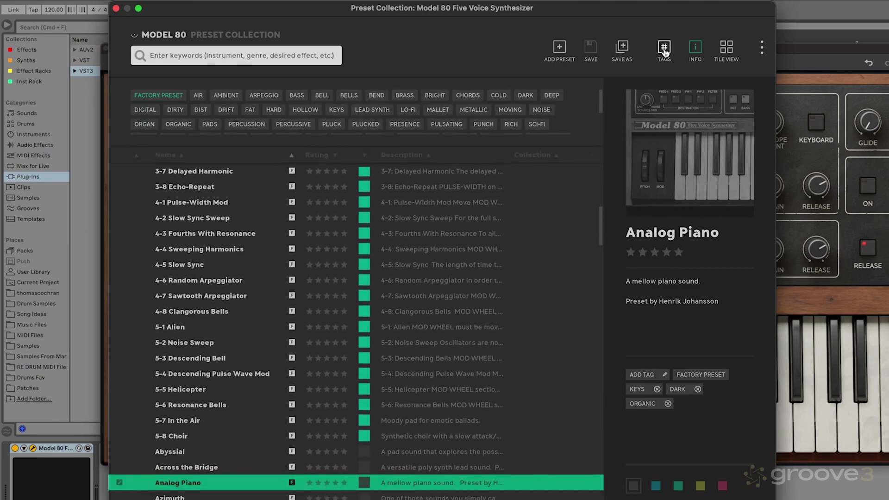
click(664, 49)
click(695, 49)
click(695, 49)
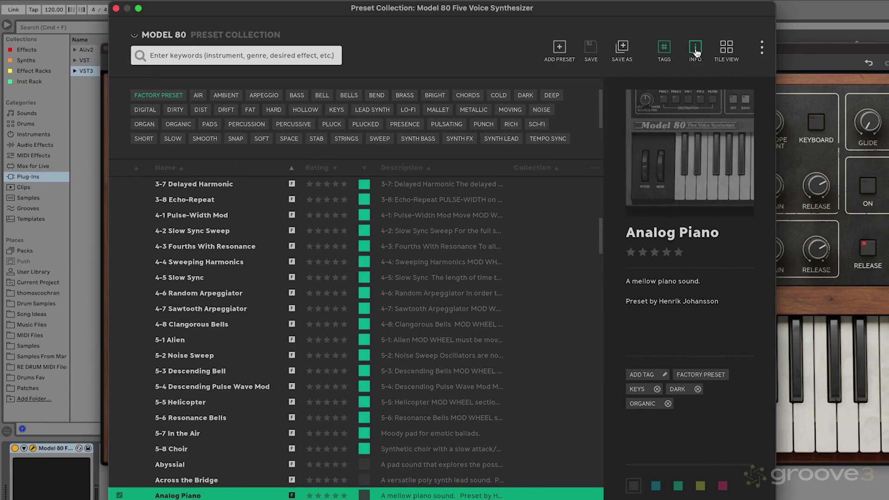
click(730, 51)
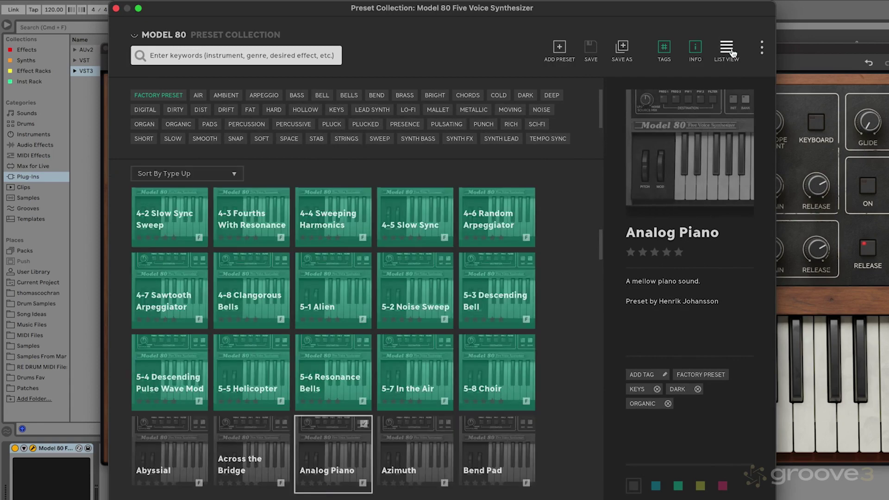
click(730, 51)
click(762, 47)
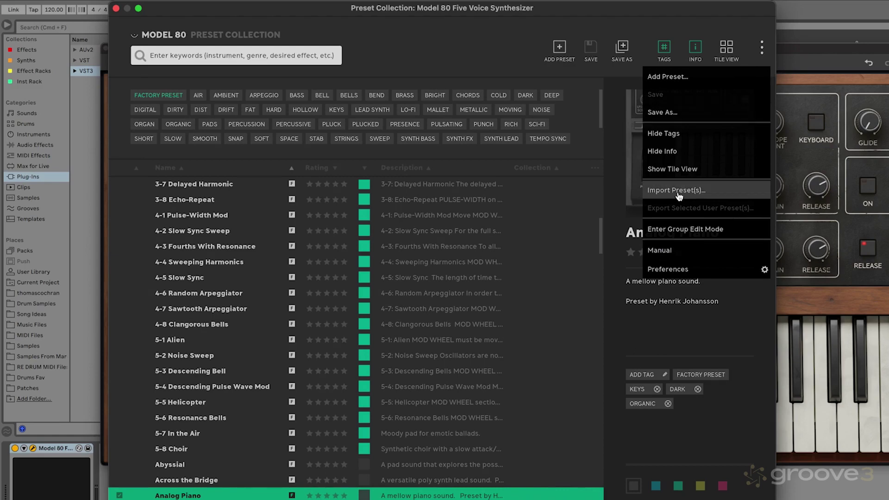
click(763, 51)
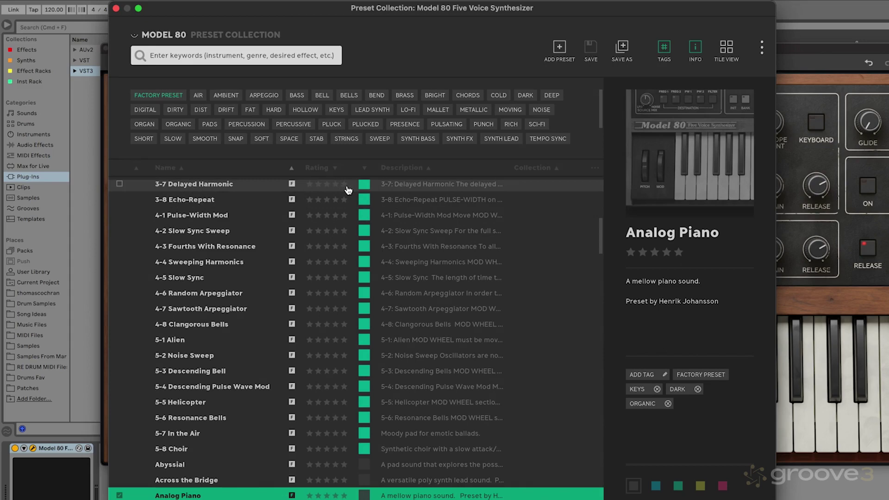
Filter the collection by 'keys' and the DARK tag, then rate Analog Piano five stars.
click(231, 57)
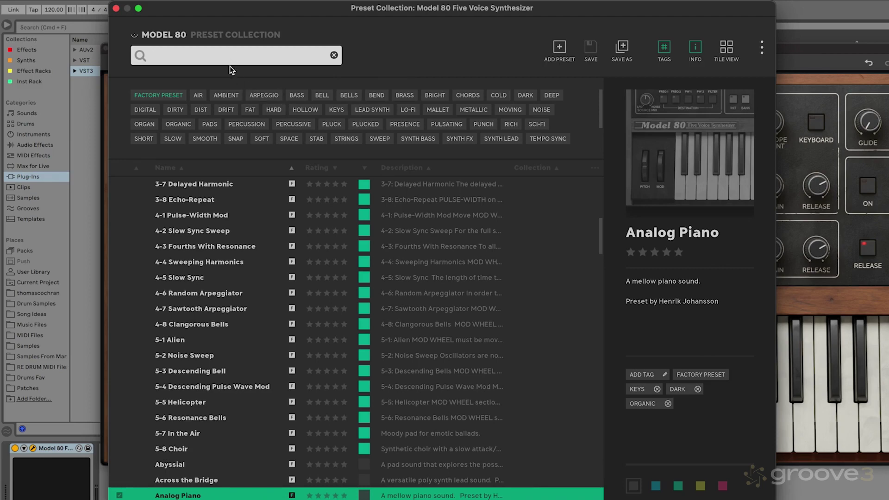
text(keys)
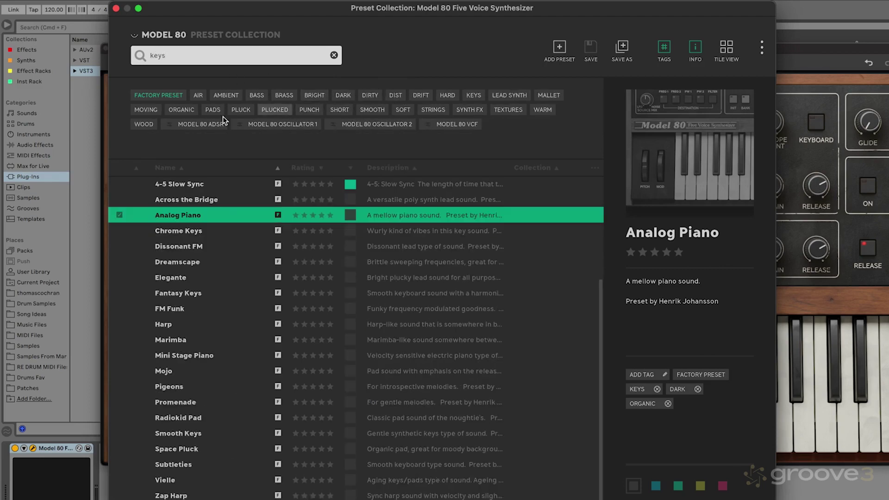
click(343, 95)
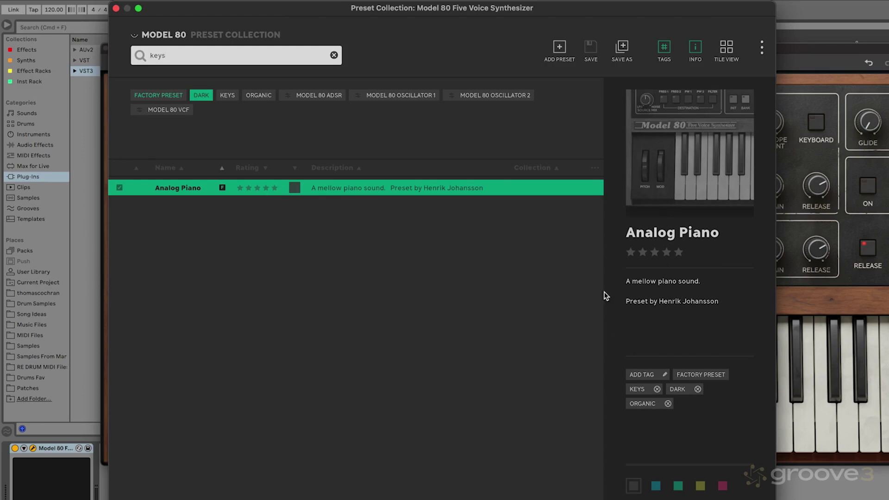
mouse_move(679, 255)
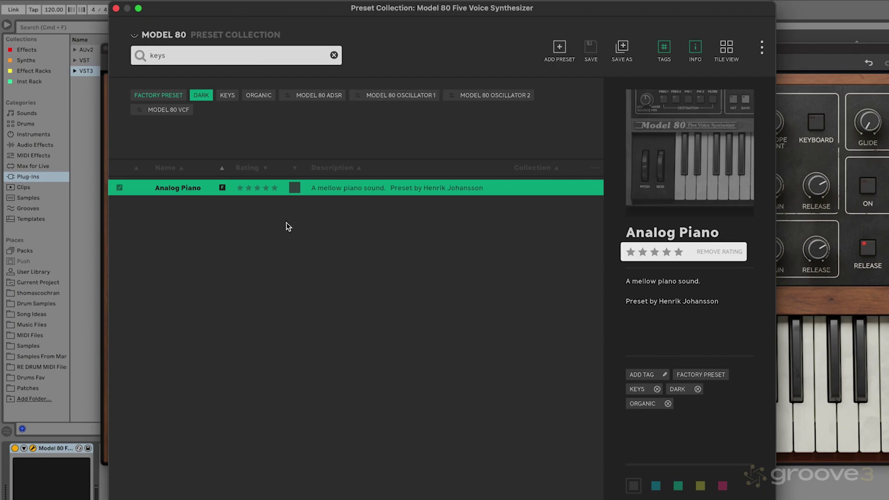
click(679, 253)
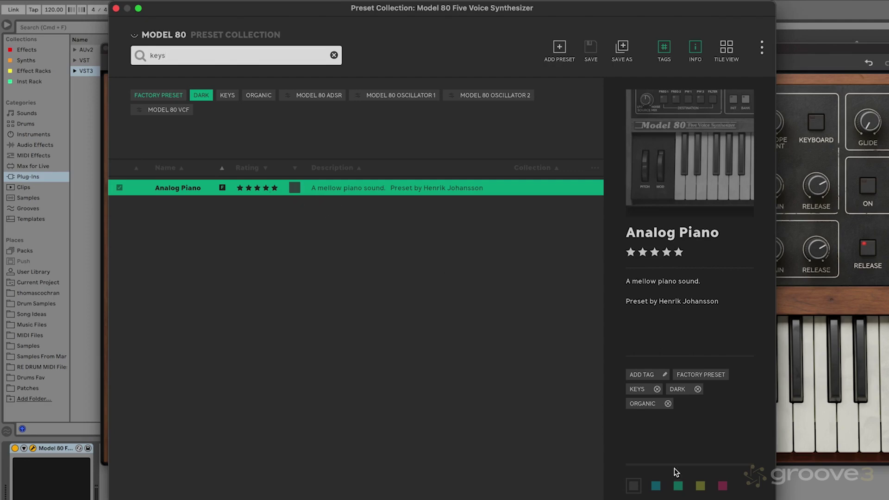
Try blue, teal and olive colour labels on Analog Piano, then remove the colour label.
click(655, 487)
click(677, 487)
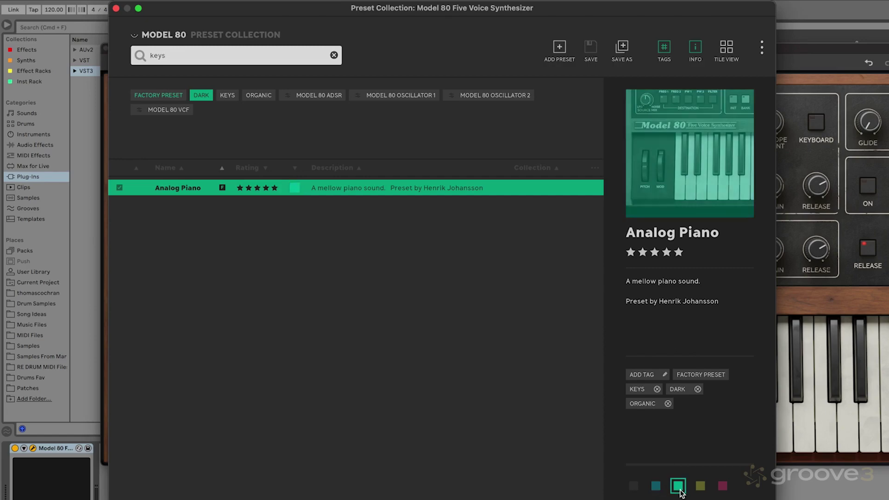
click(699, 486)
click(634, 485)
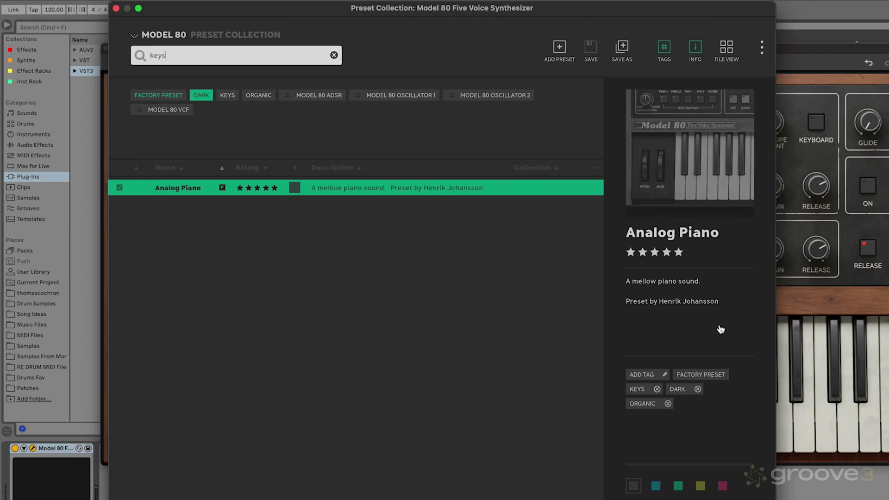
Clear the 'keys' search so all nine DARK-tagged presets are listed.
mouse_move(675, 138)
mouse_move(676, 250)
click(335, 55)
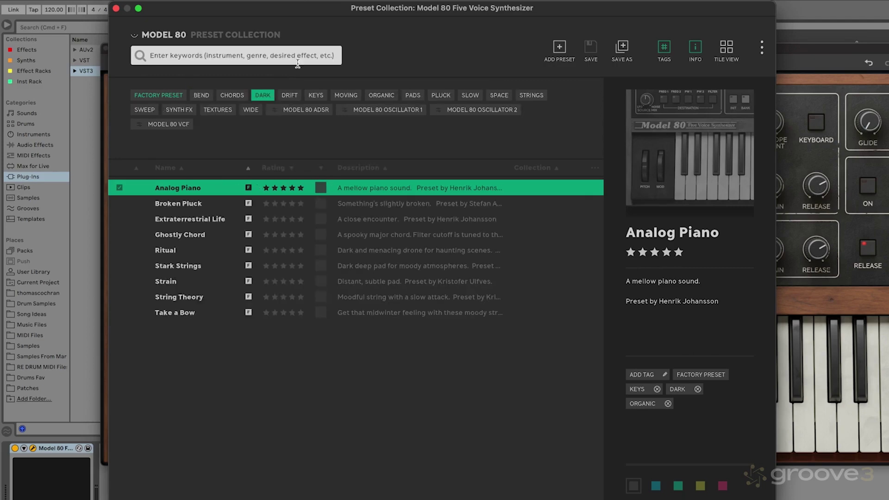
Close the Preset Collection window, returning to the synth panel with Analog Piano loaded.
click(116, 8)
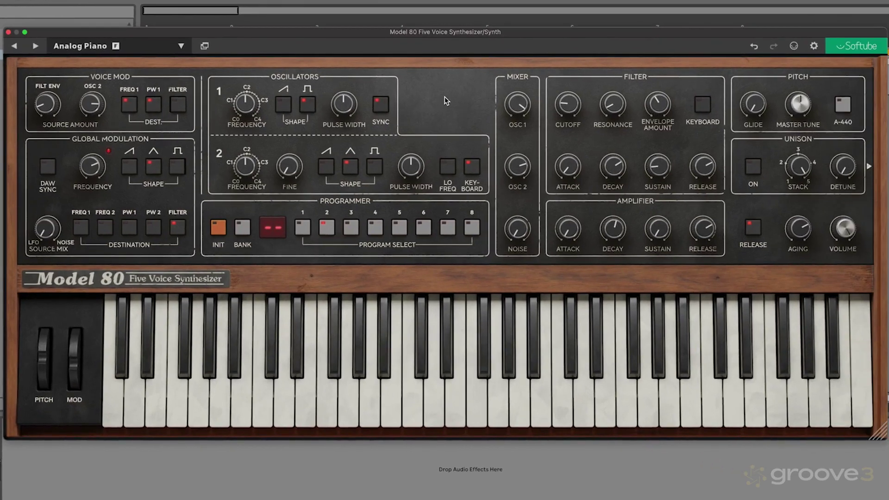
mouse_move(845, 230)
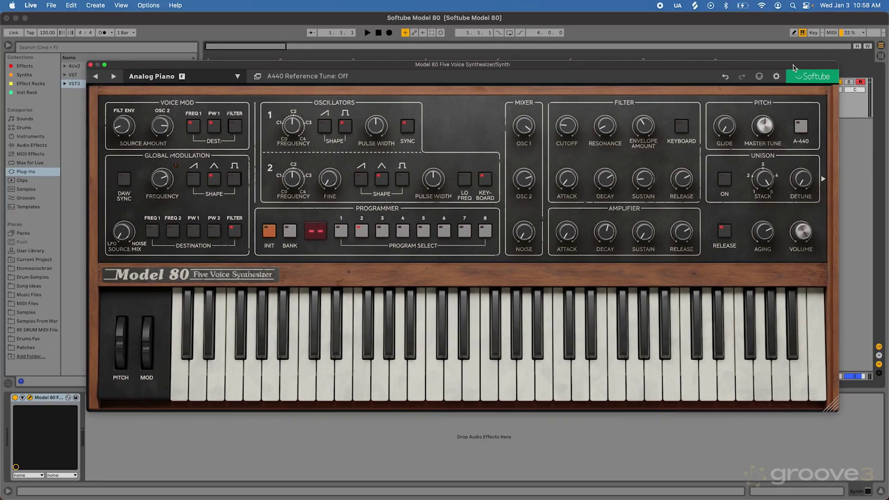
Shift the synth window left and adjust the VOLUME knob to 10.0, making Analog Piano*.
drag(794, 64, 755, 71)
drag(799, 237, 802, 301)
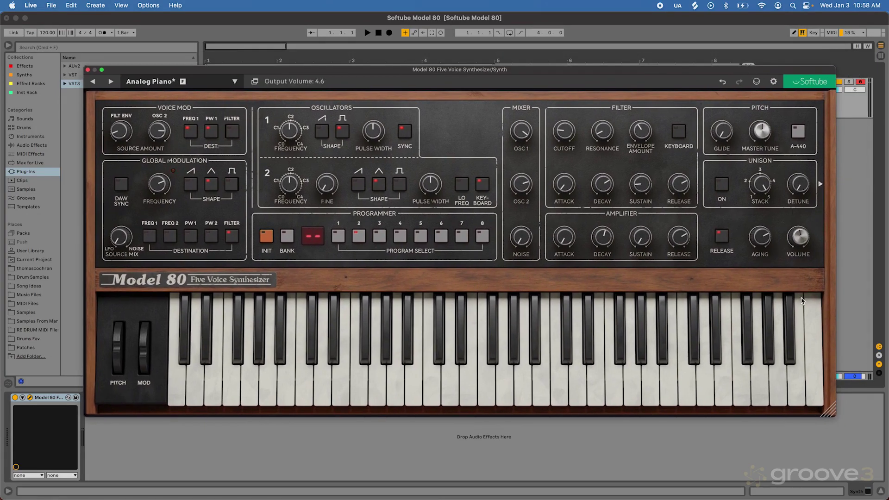
drag(799, 236, 810, 150)
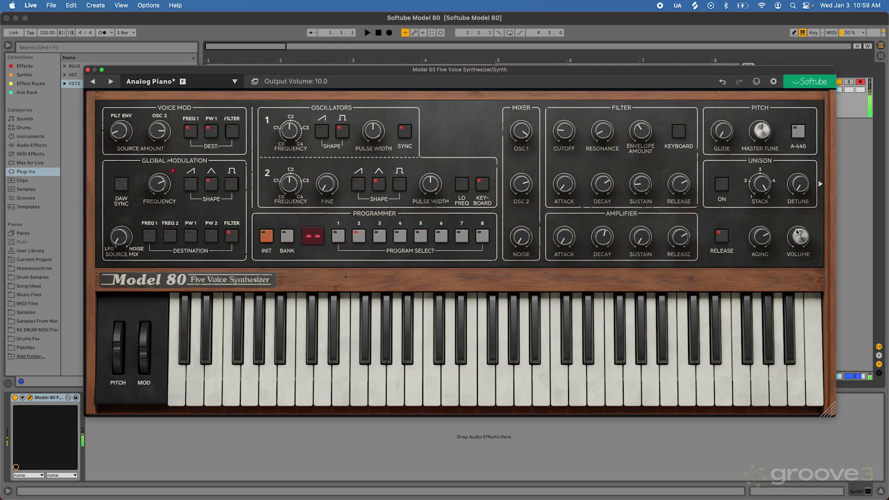